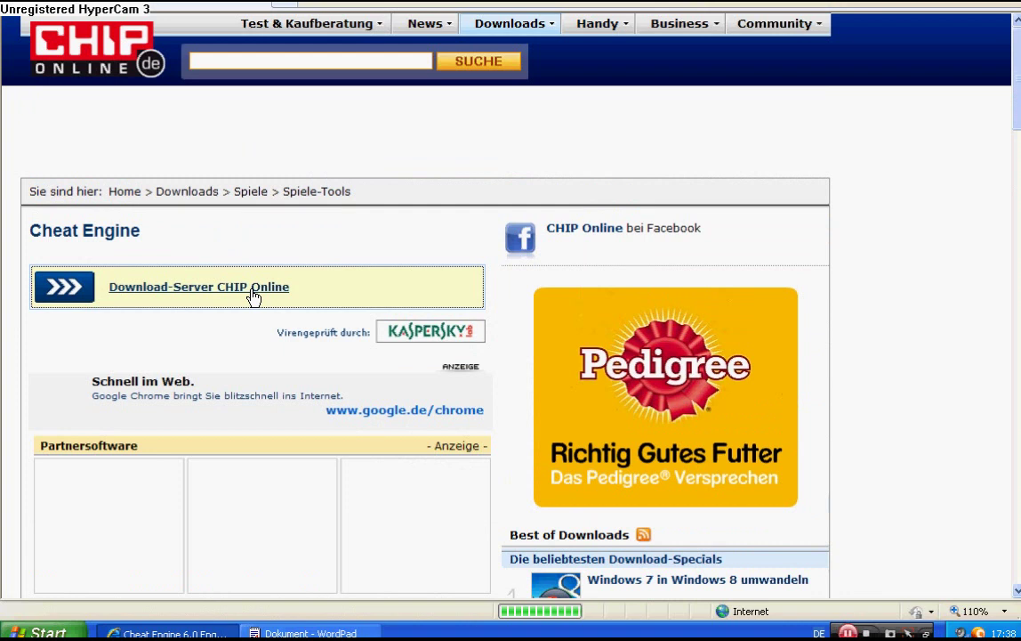
- Download CheatEngine60.exe from the CHIP Online server, allowing the blocked file download, and save it in Eigene Dateien
click(253, 294)
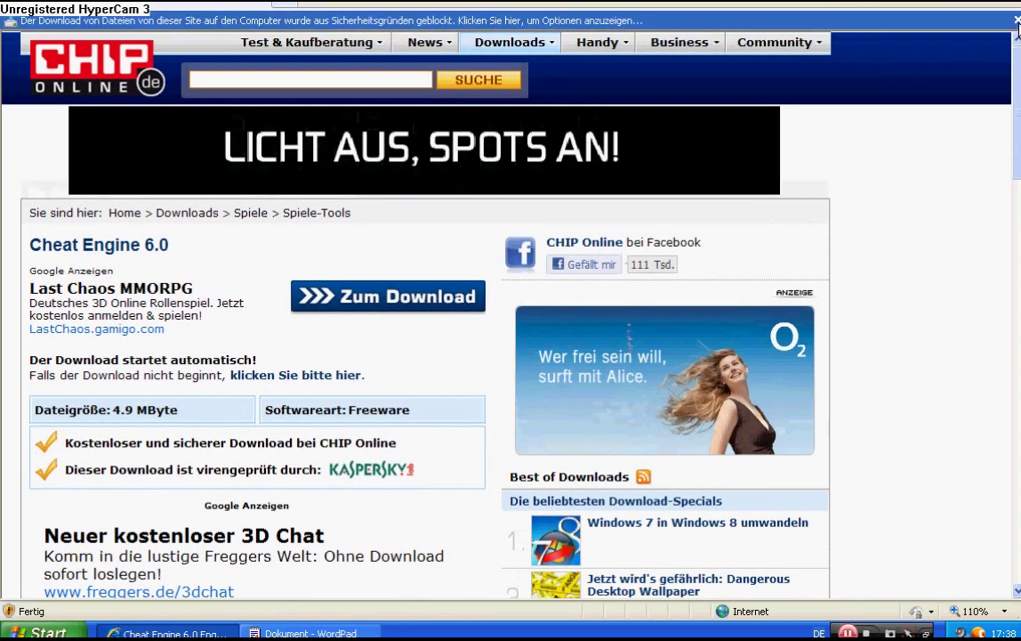
click(856, 21)
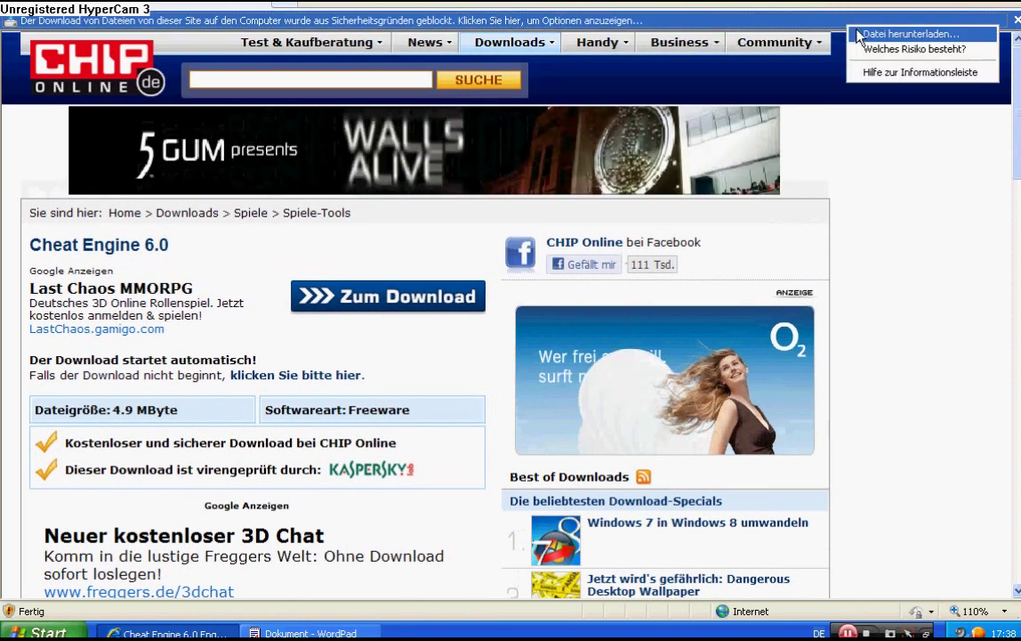
click(907, 34)
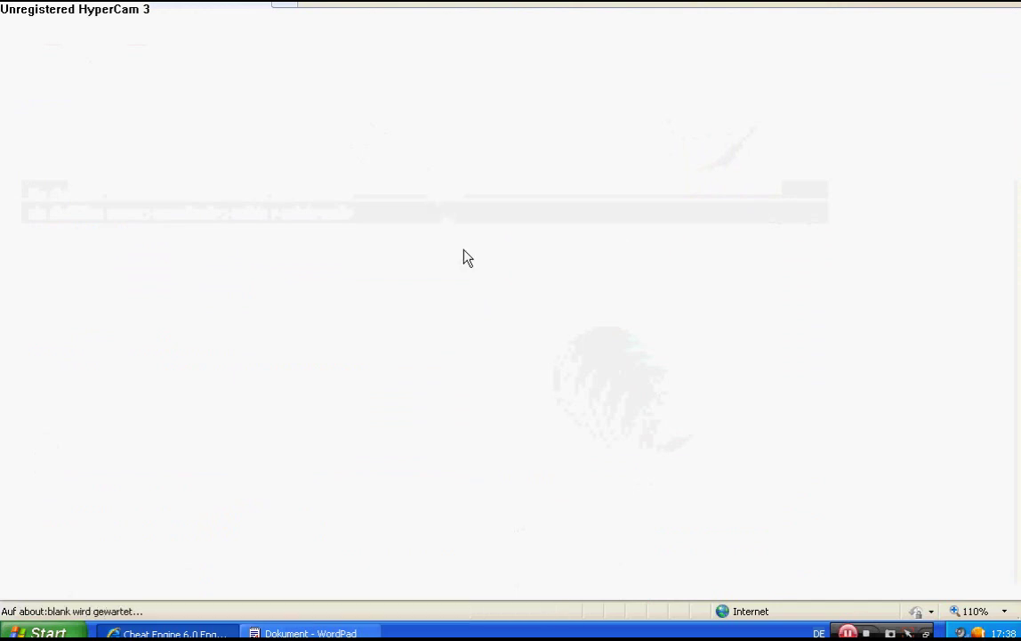
click(417, 282)
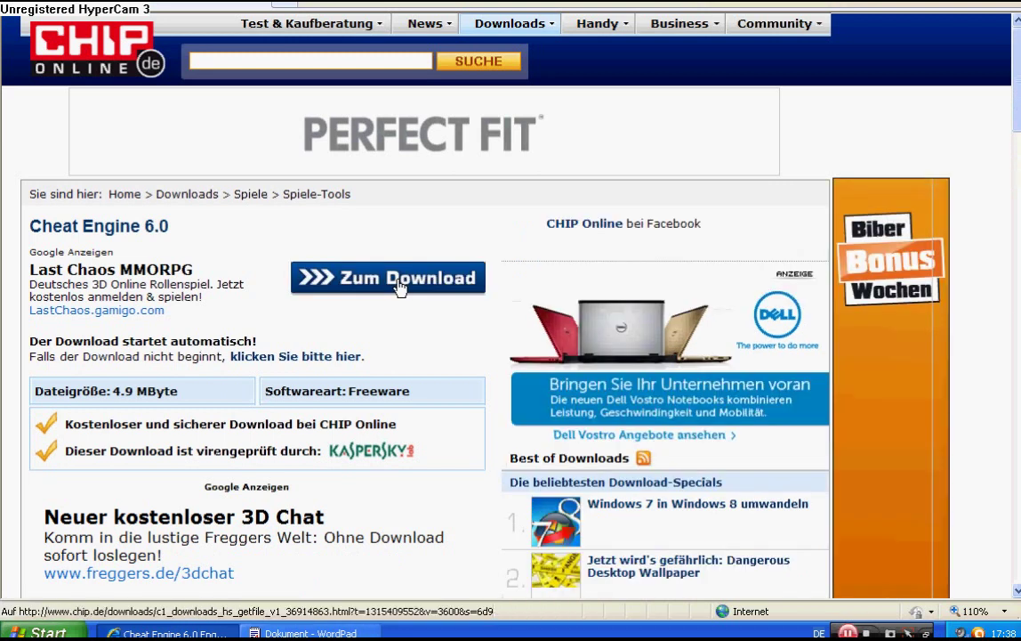
click(399, 285)
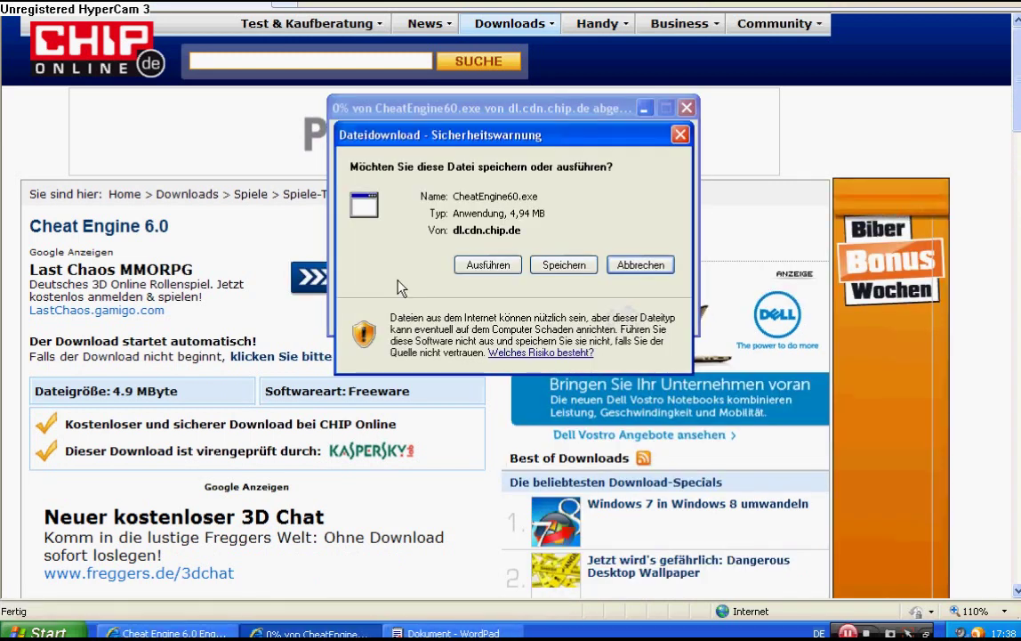
click(548, 265)
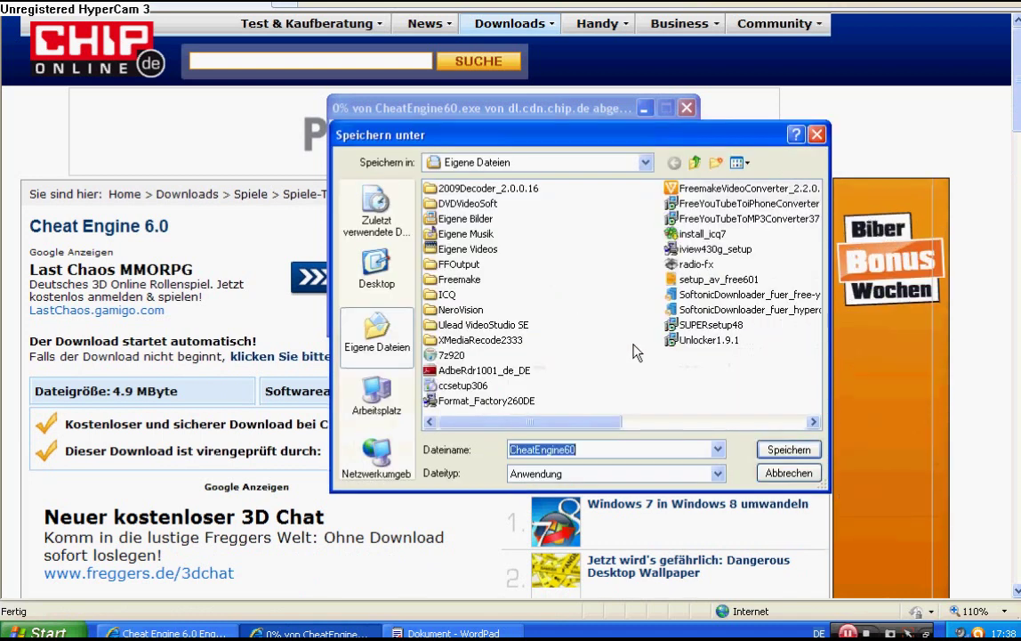
click(787, 451)
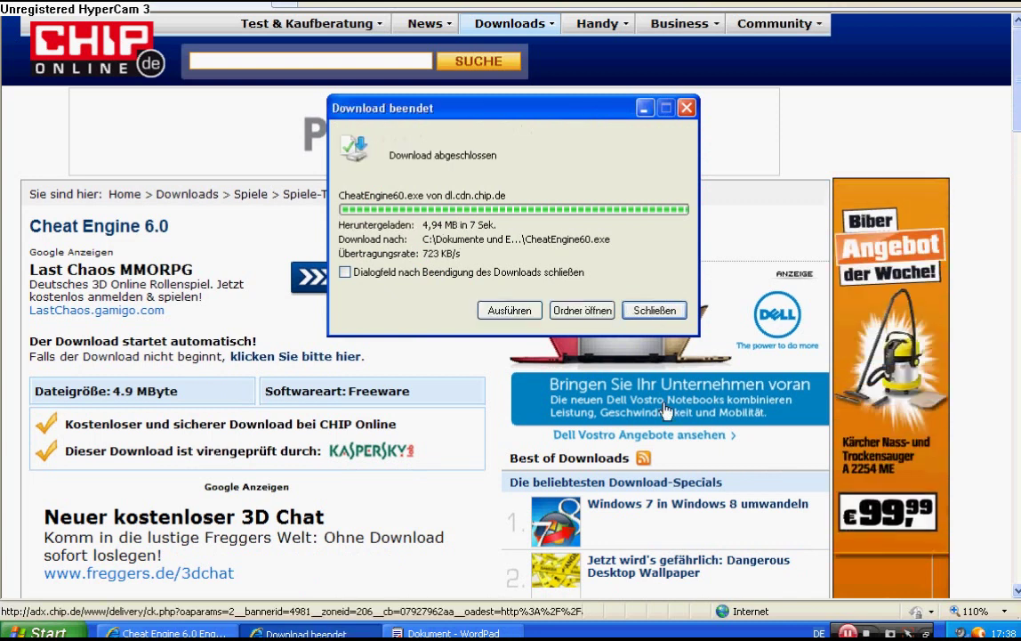
- Run the downloaded CheatEngine60 installer from its folder, allowing the unverified publisher, and move the setup window lower
click(582, 315)
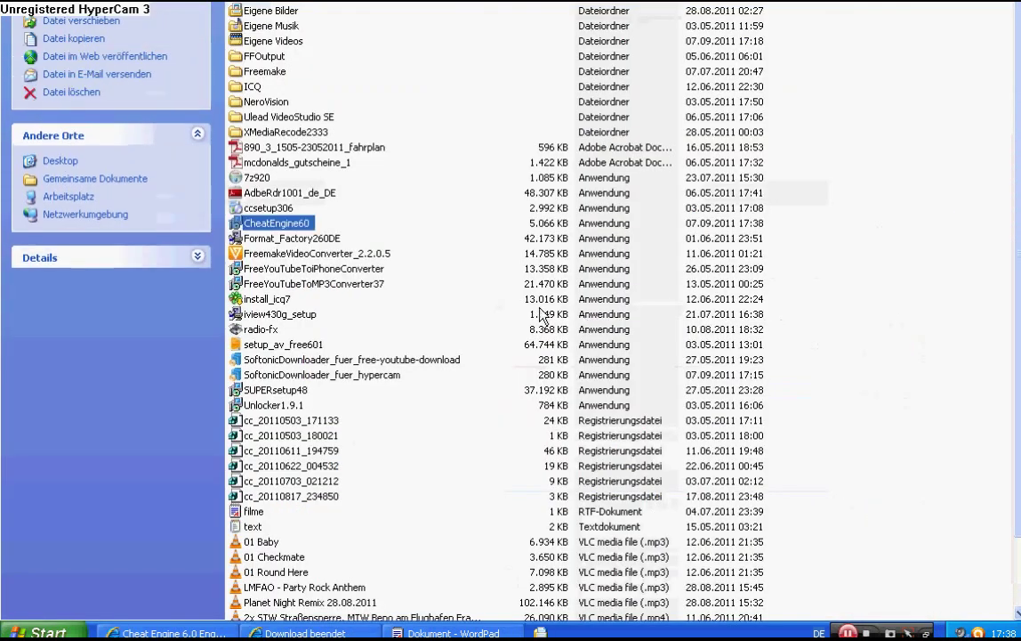
double_click(294, 227)
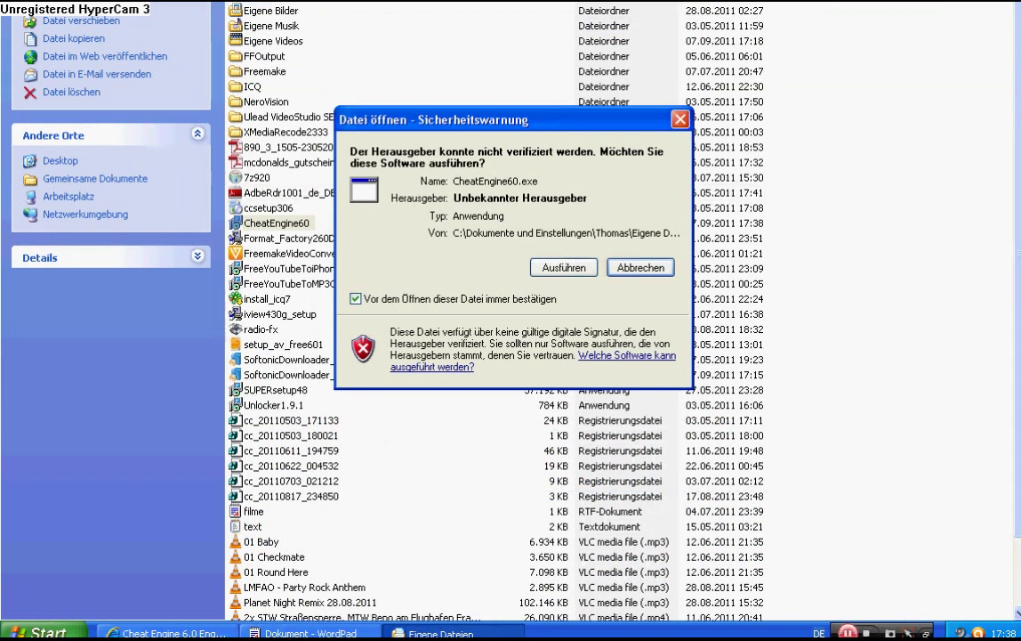
click(566, 267)
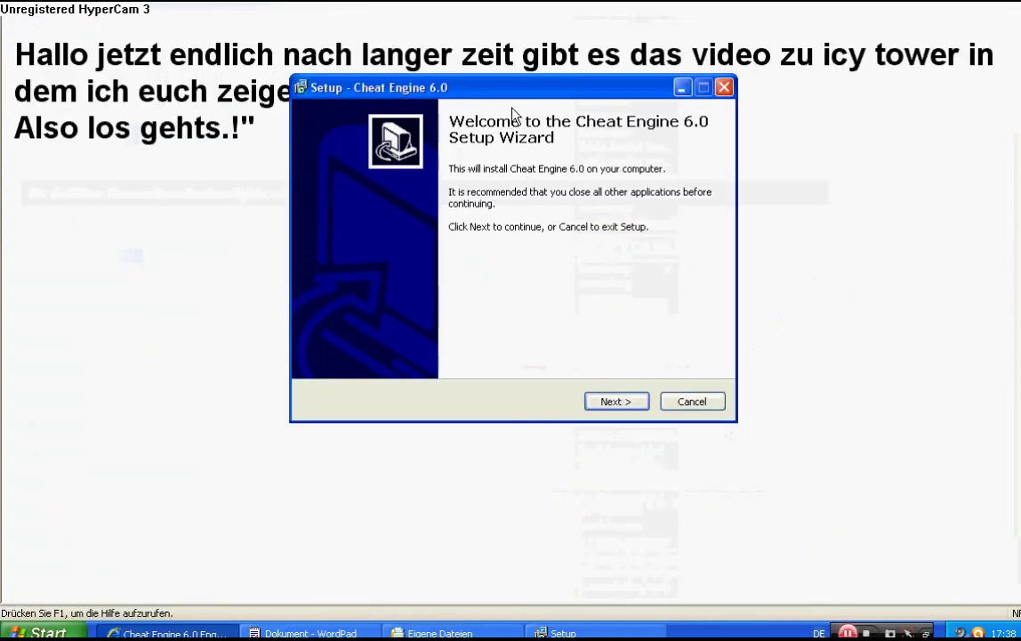
drag(510, 101, 495, 169)
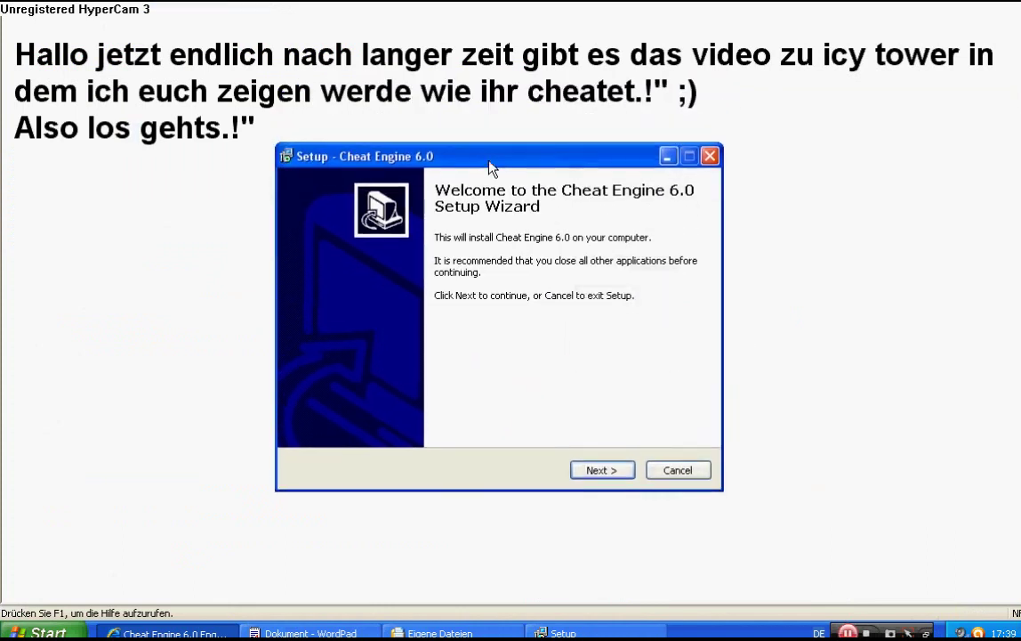
- Accept the Cheat Engine 6.0 license agreement and keep the default destination, Start Menu folder and desktop icon
click(601, 472)
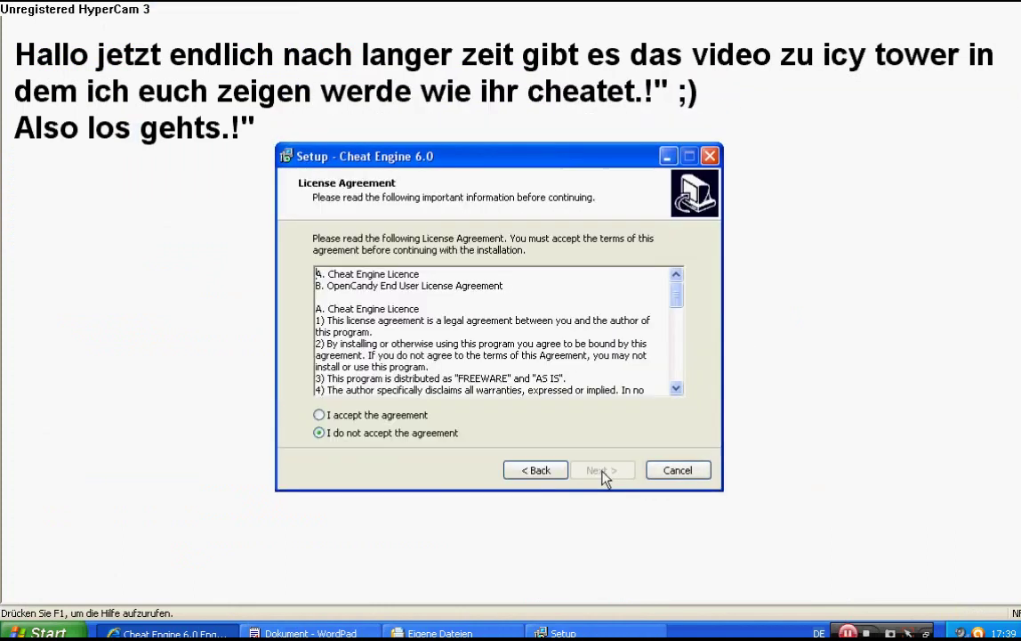
click(411, 420)
click(604, 476)
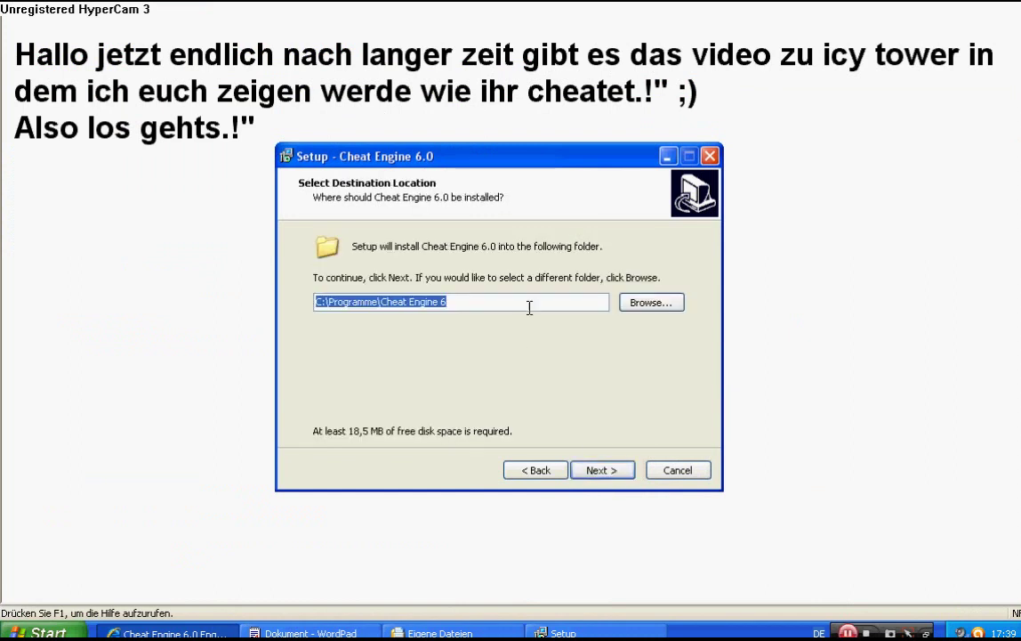
click(593, 472)
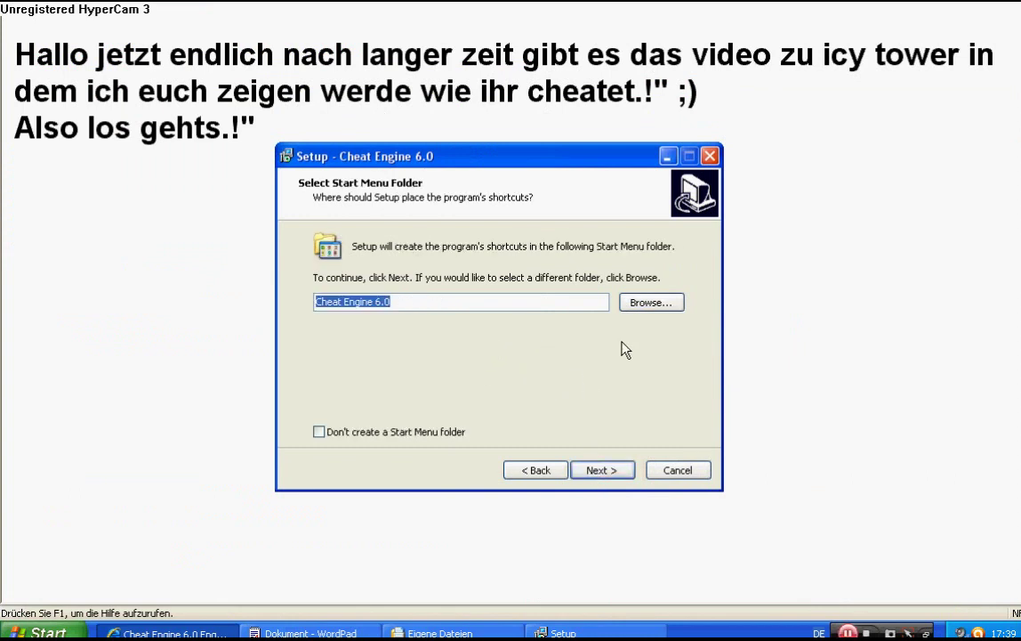
click(616, 471)
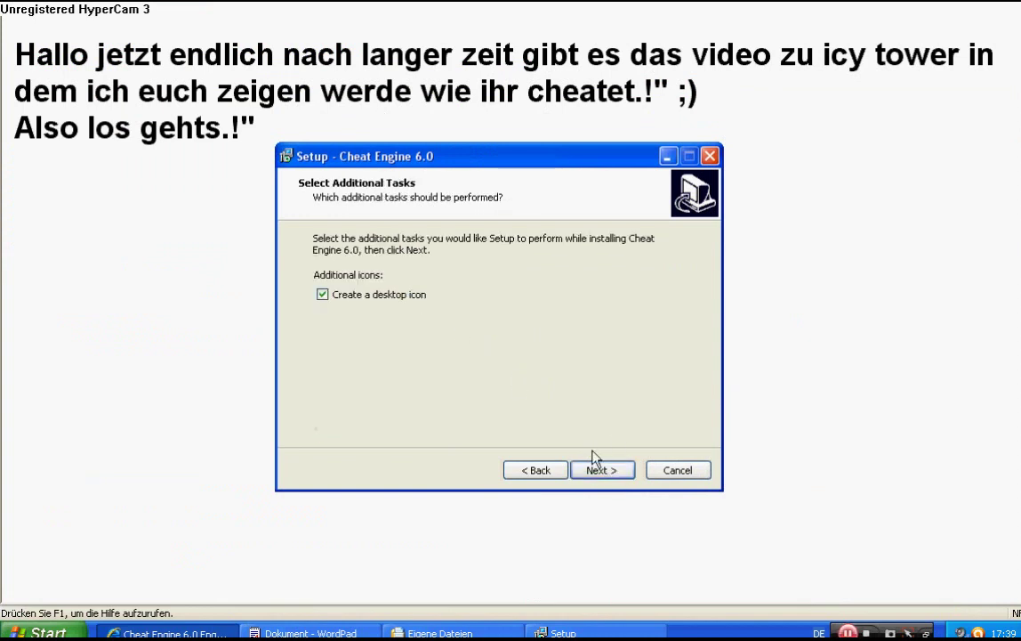
click(604, 472)
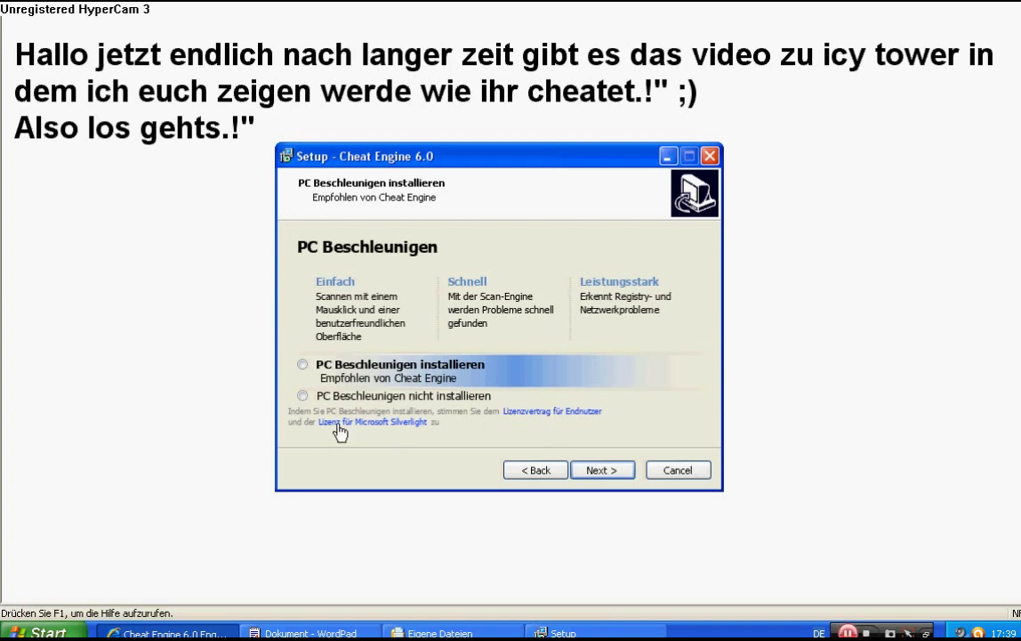
- Decline the PC Beschleunigen offer and install Cheat Engine 6.0
click(303, 397)
click(588, 471)
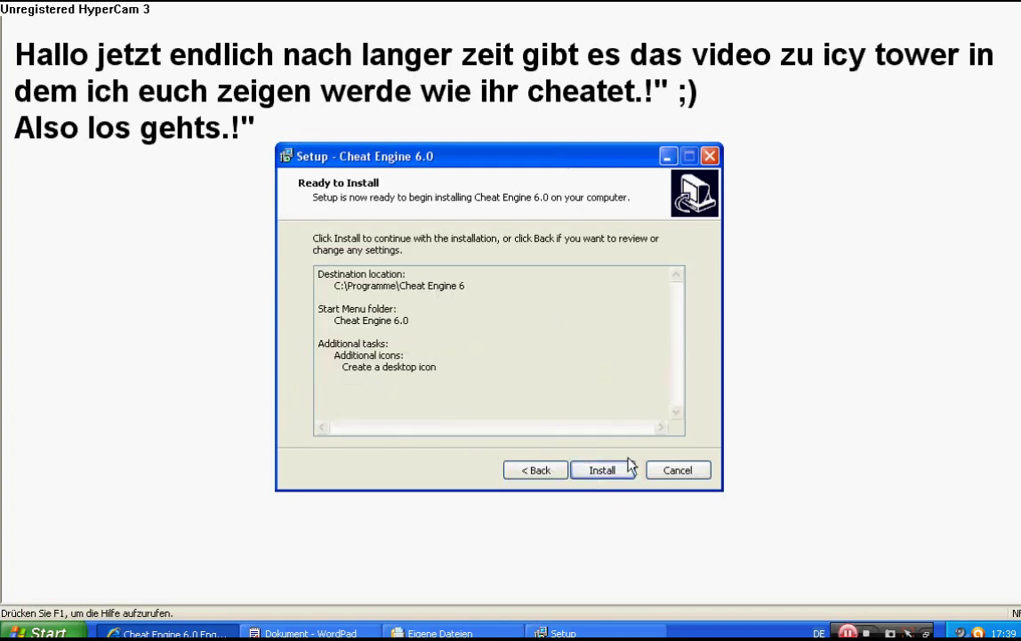
click(596, 472)
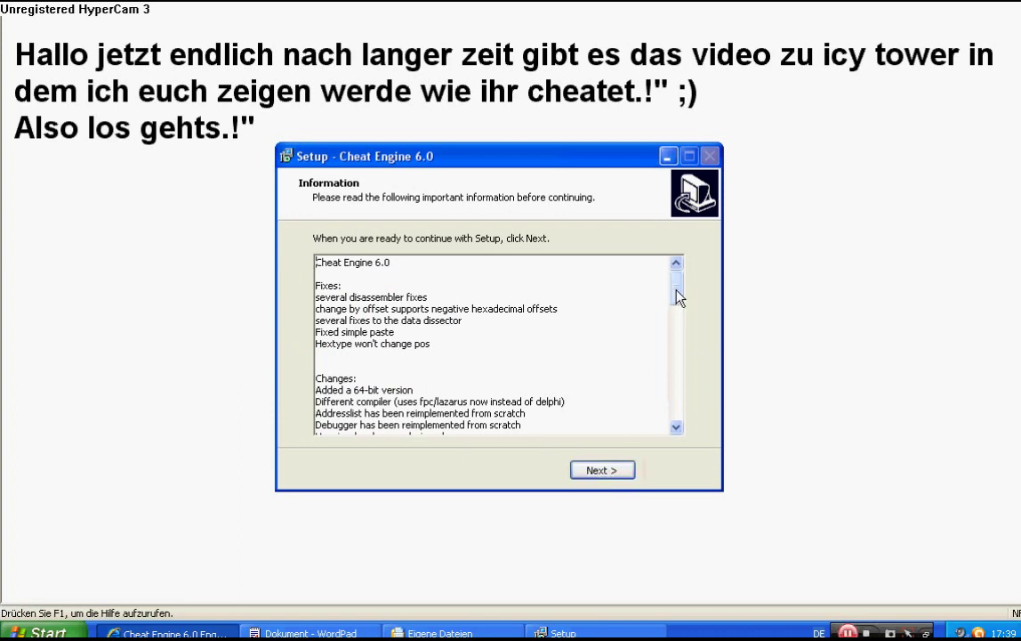
- Skim the release information and finish the setup with Launch Cheat Engine 6.0 turned off
drag(679, 290, 674, 405)
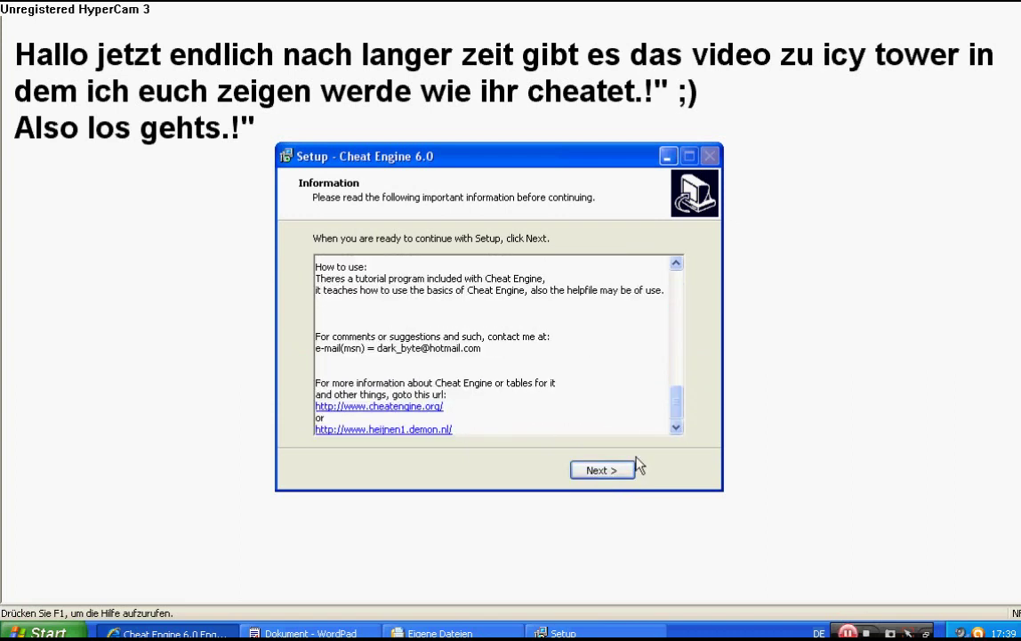
click(601, 472)
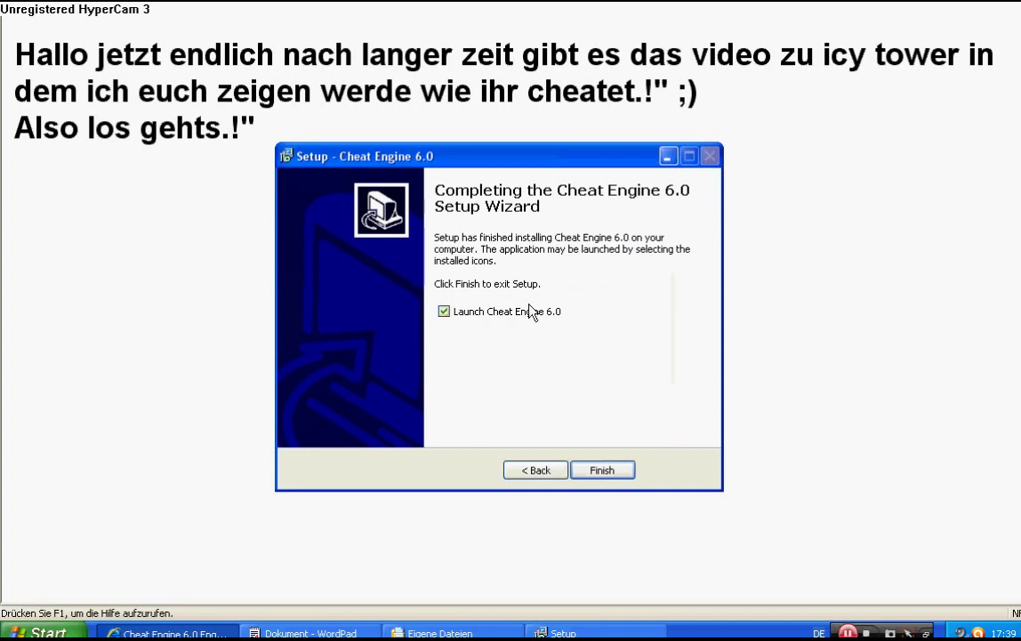
drag(460, 321, 536, 320)
click(495, 321)
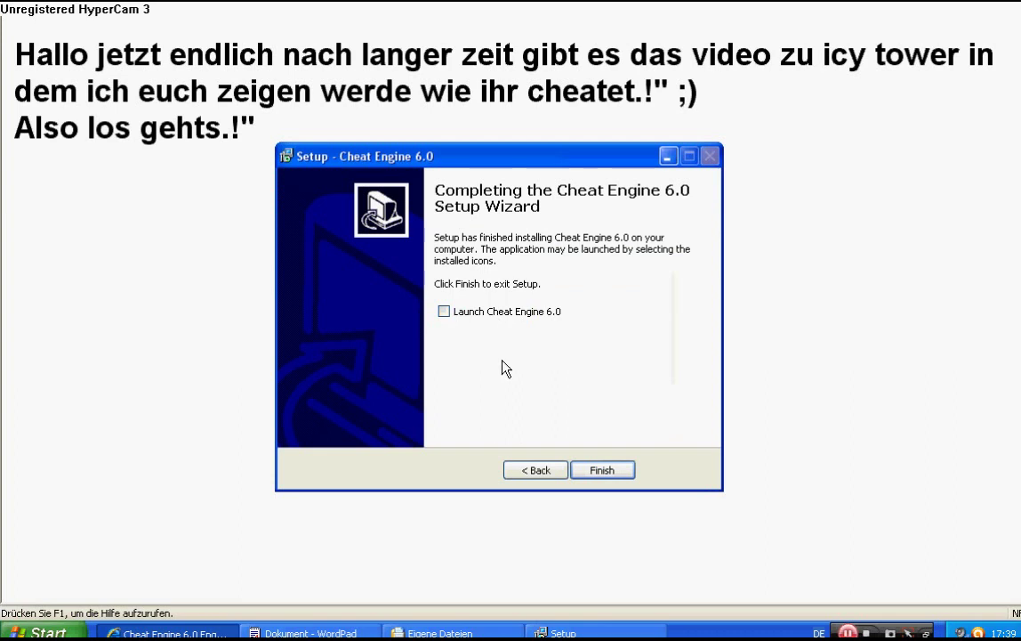
click(602, 471)
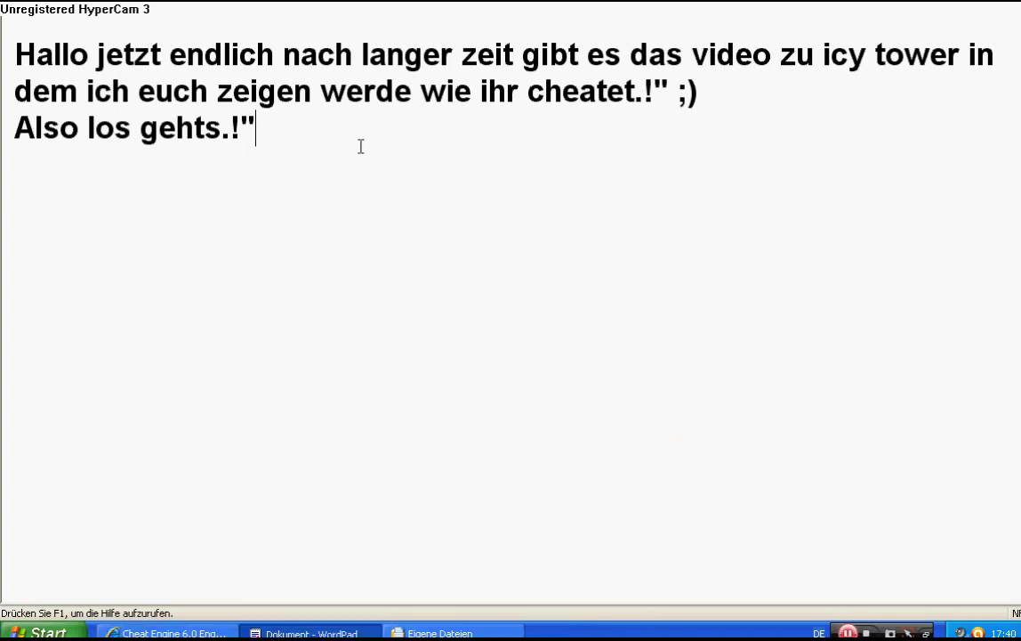
- In WordPad, begin a new paragraph after a blank line with "So das ist das Programm mit dem ihr bei icy tower cheaten könnt"
text(So)
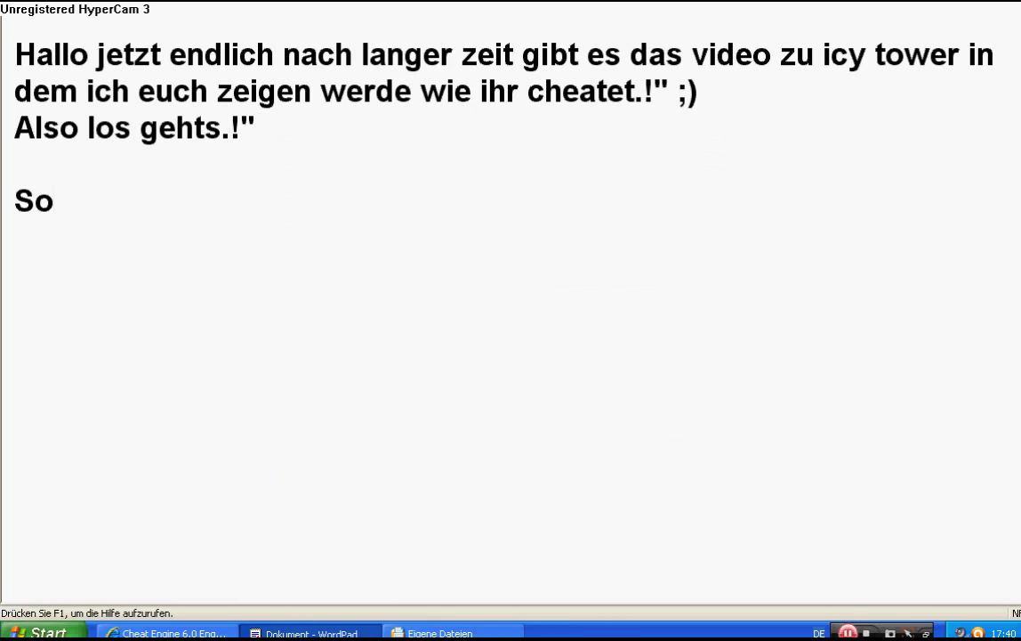
text( das ist das Programm )
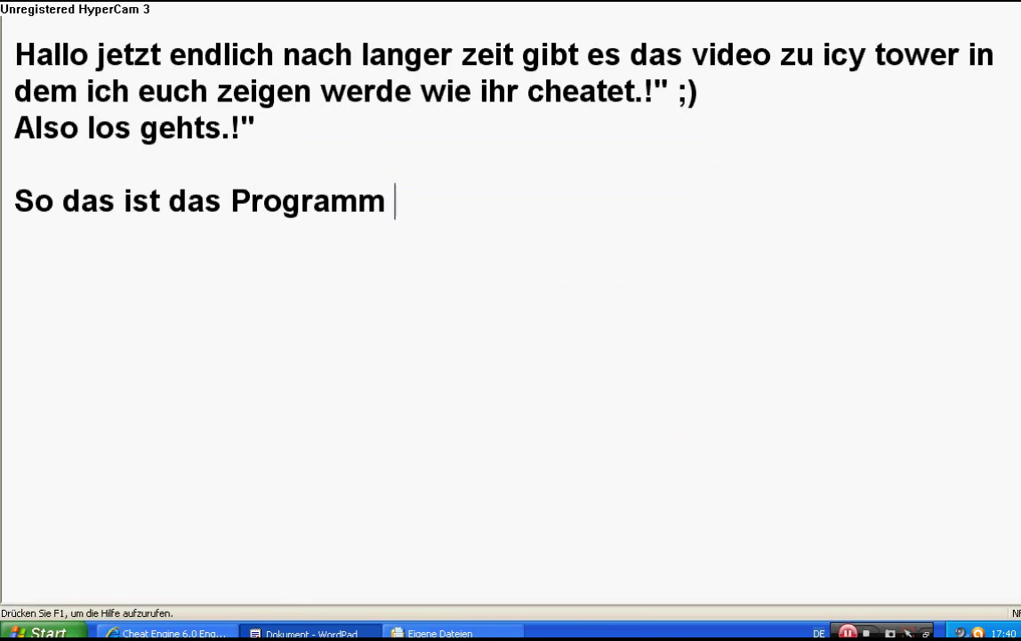
text(mit dem ihr bei i)
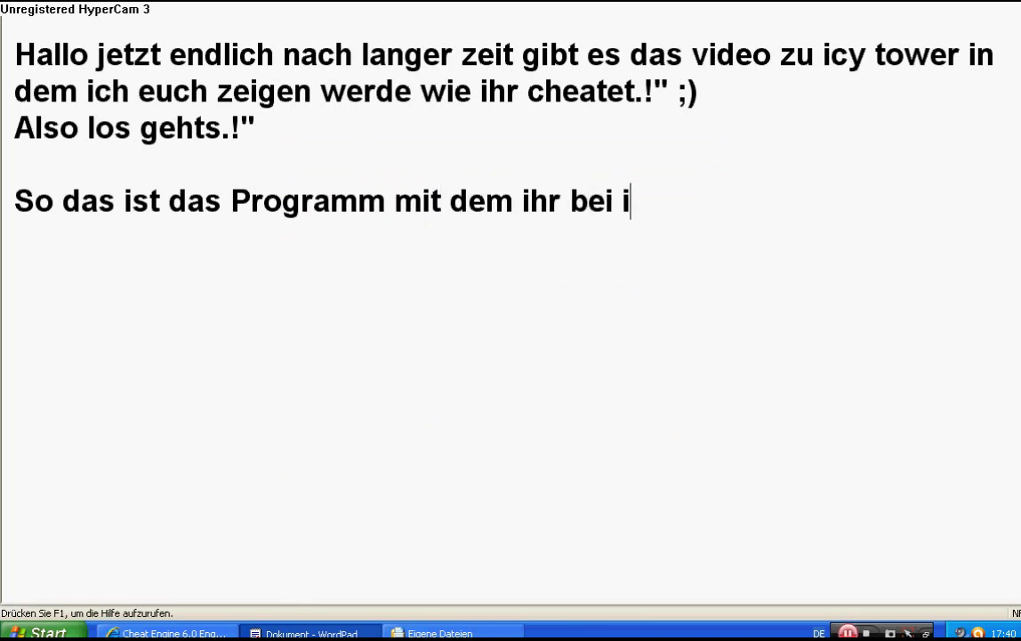
text(cy tower )
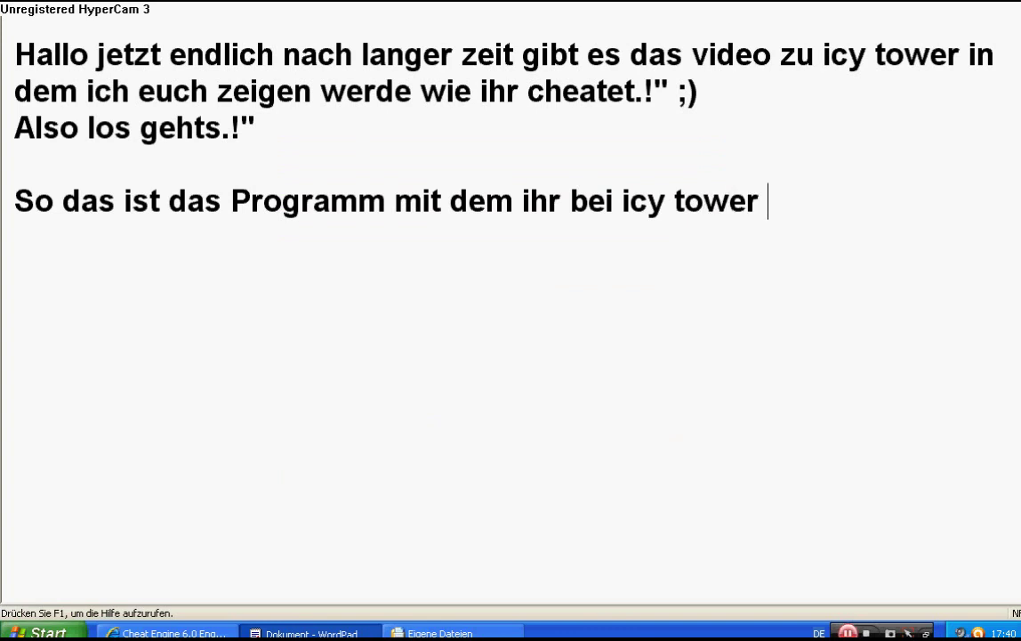
text(cheaten )
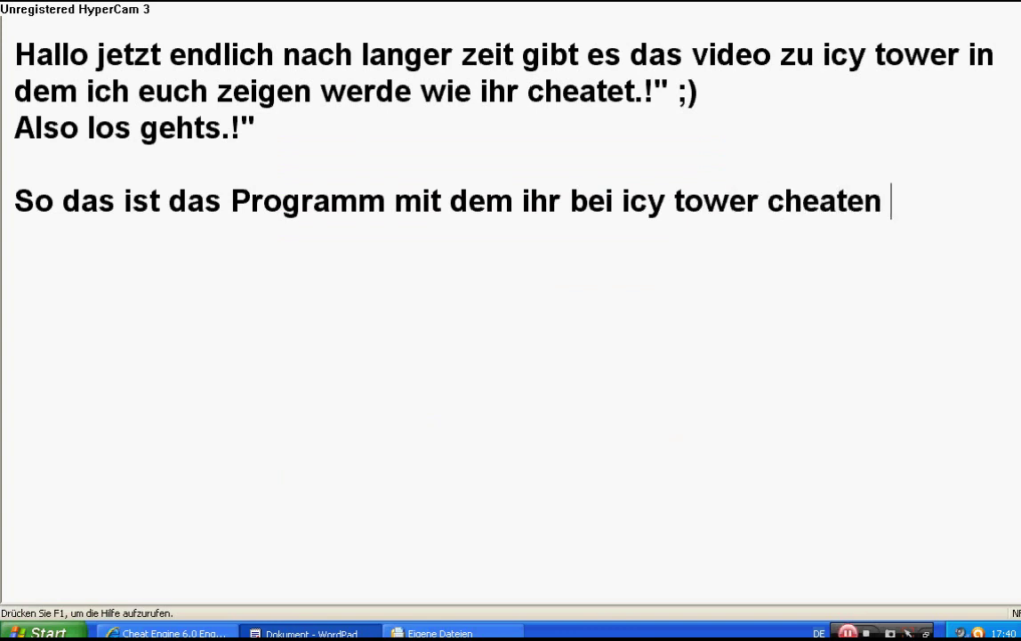
text(könnt)
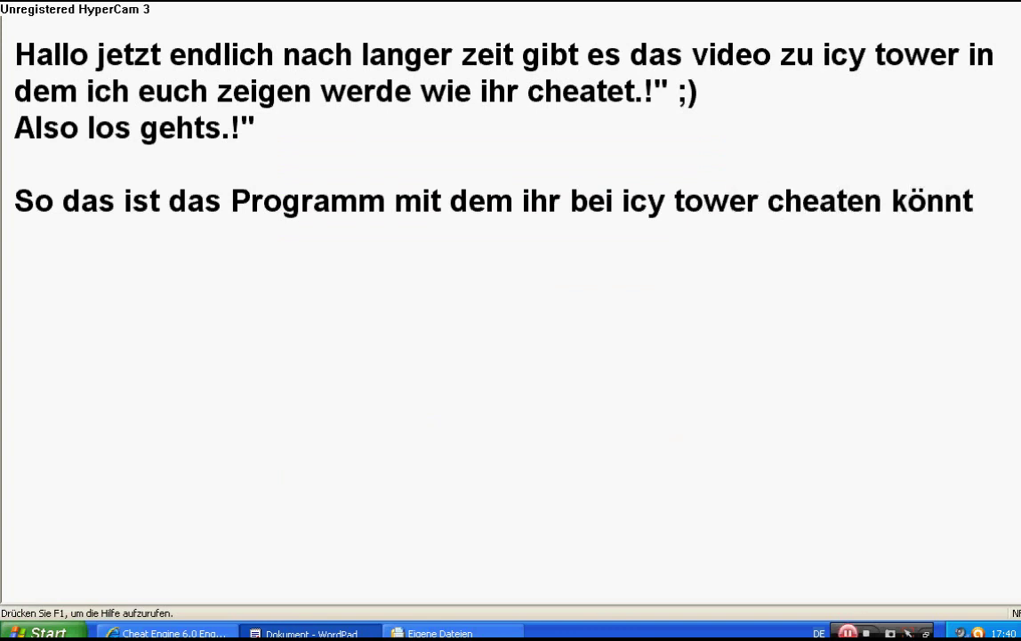
- Continue the text with "jetzt werde ich euch zeigen wie das ganze funktioniert.!" ;)" and add the line "Also los gehts.!""
text( jetzt werde ich e)
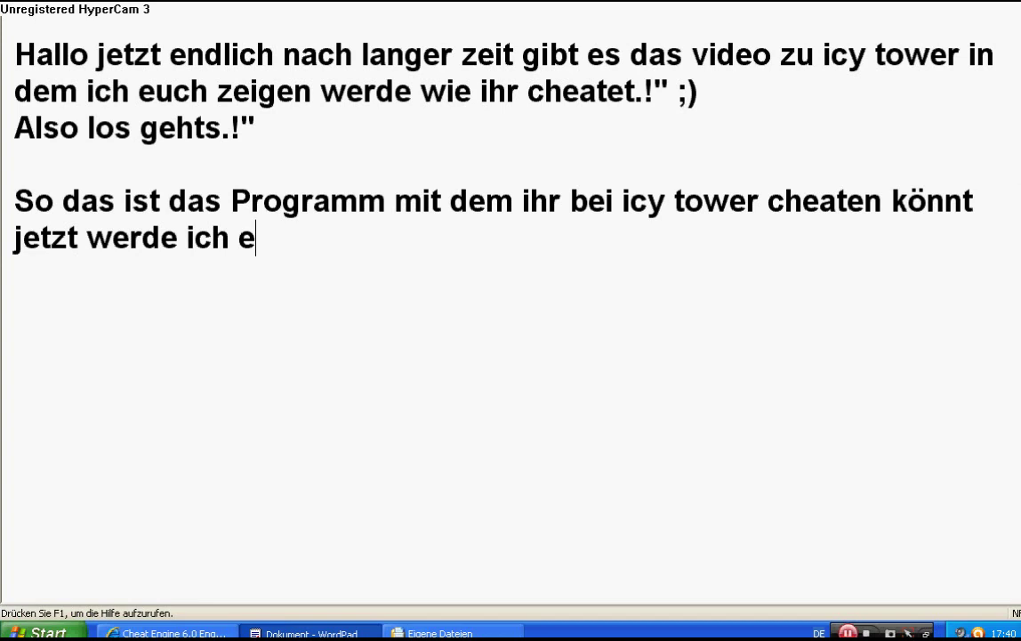
text(uch zeigen wie das g)
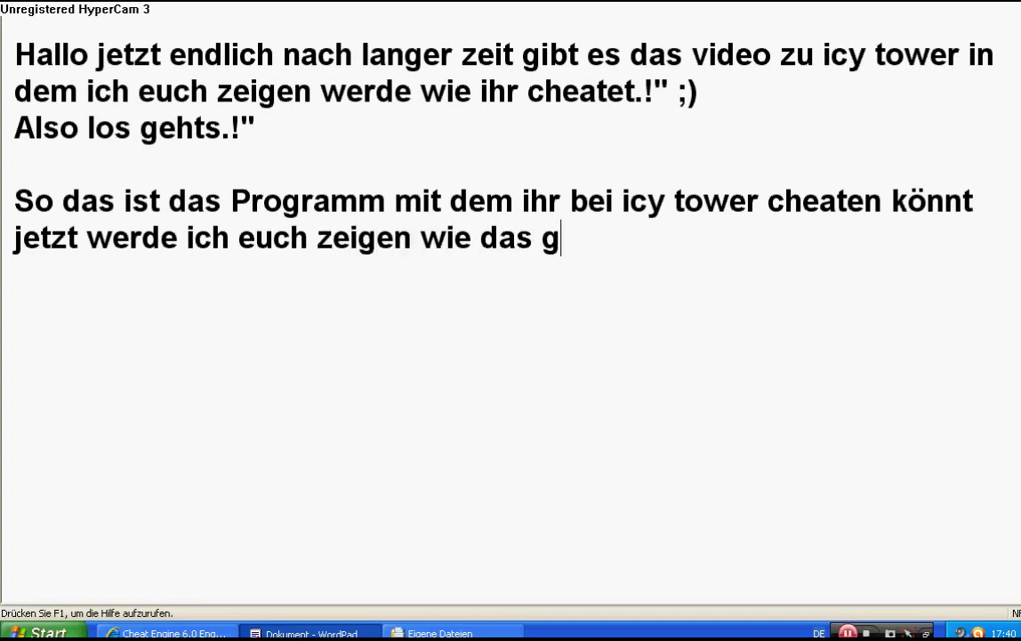
text(anze funktioniert.!")
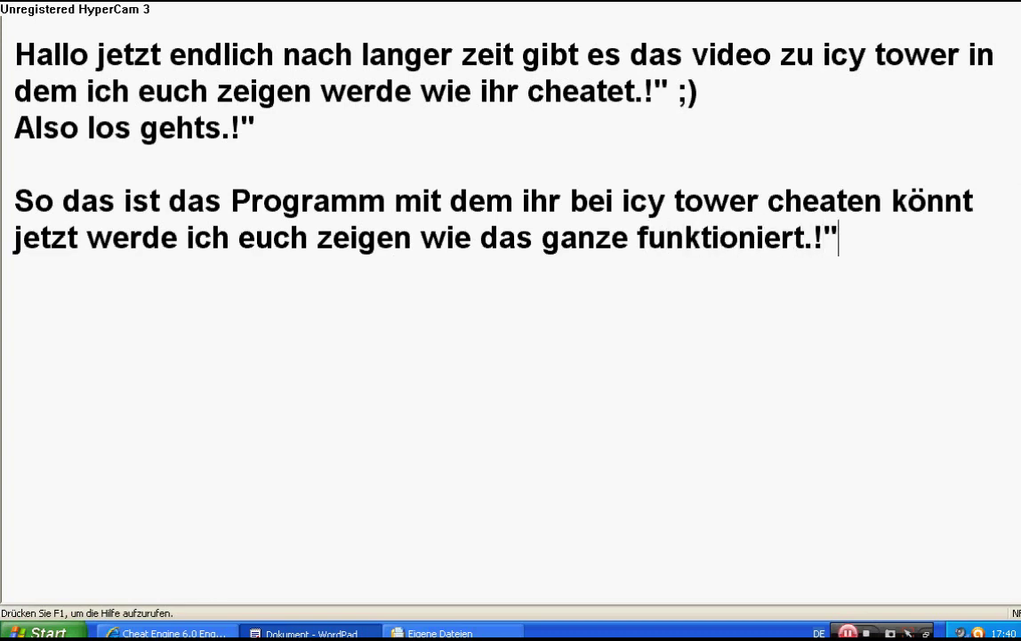
text( ;) )
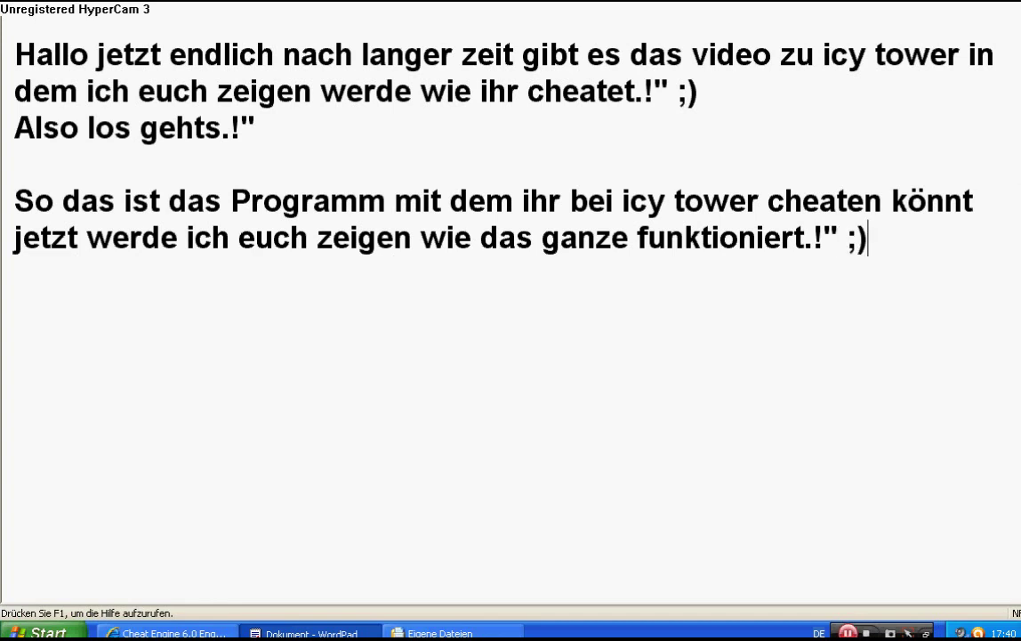
text(Also )
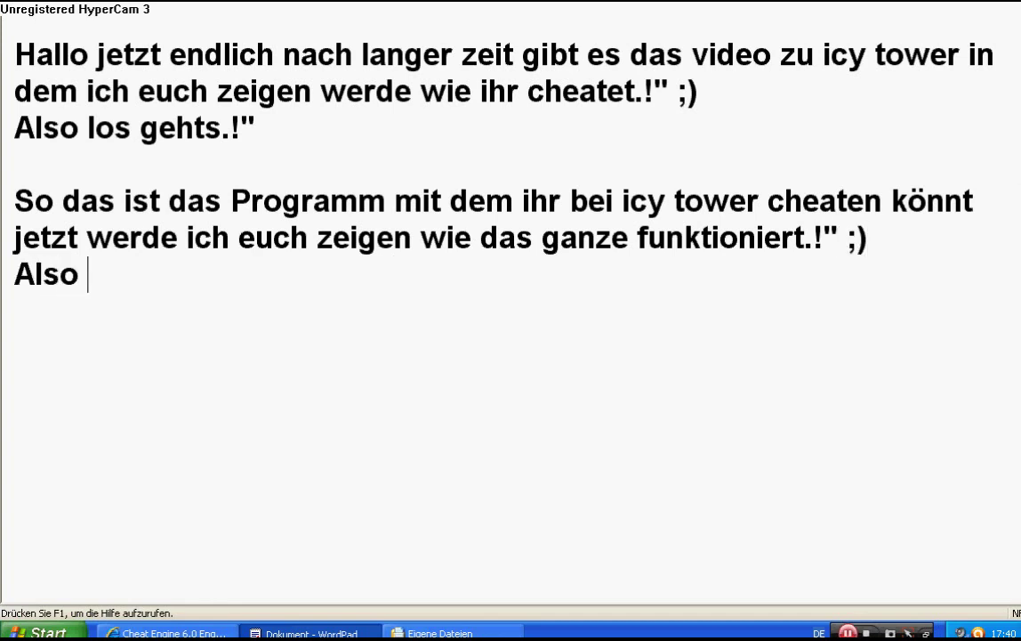
text(los gehts)
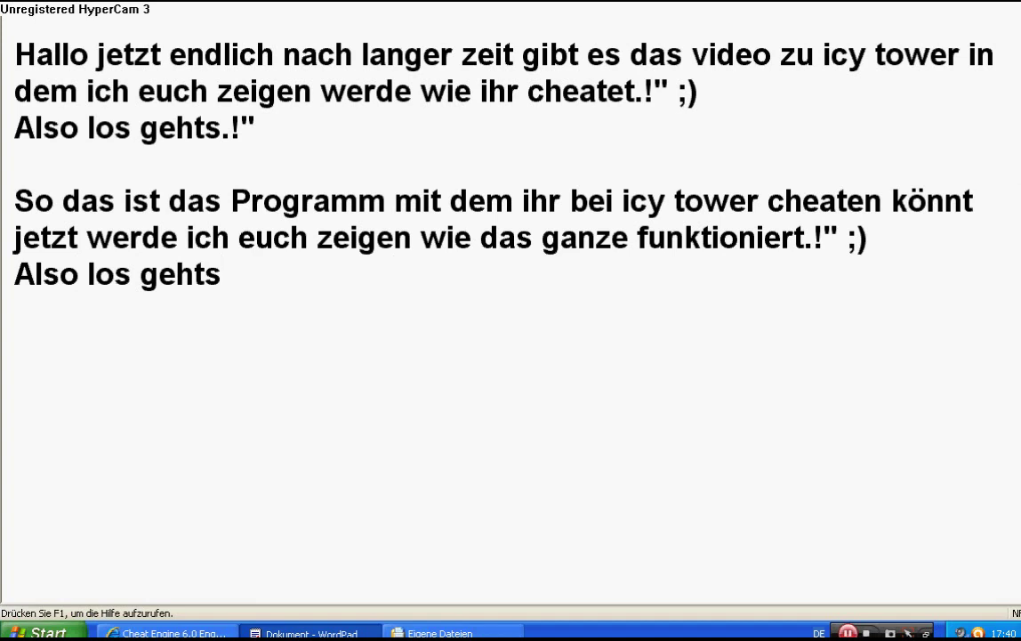
text(.!)
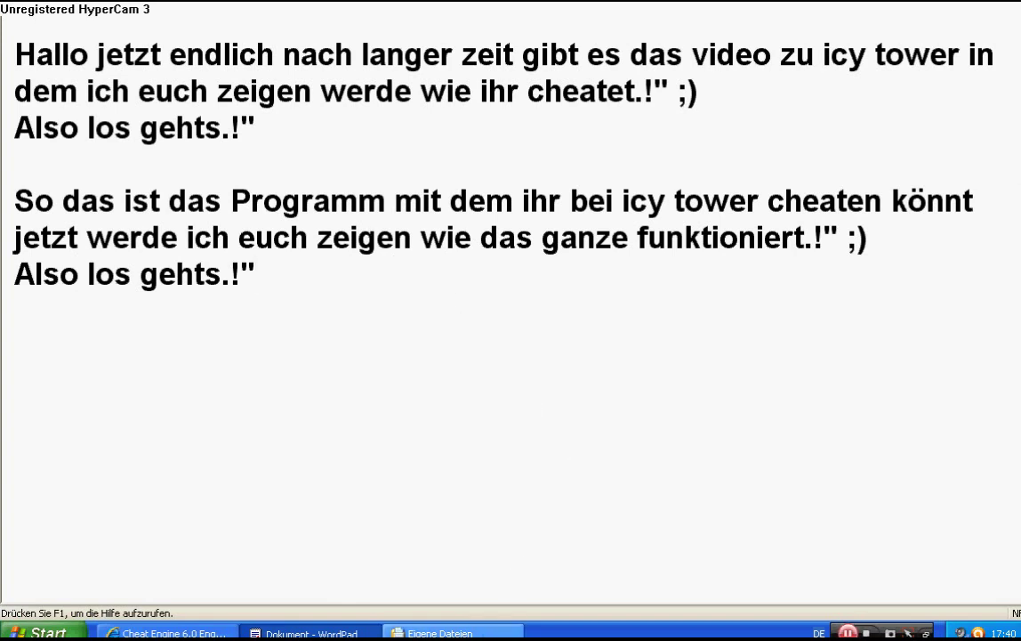
- Close the Eigene Dateien window and show the desktop
right_click(467, 632)
click(498, 623)
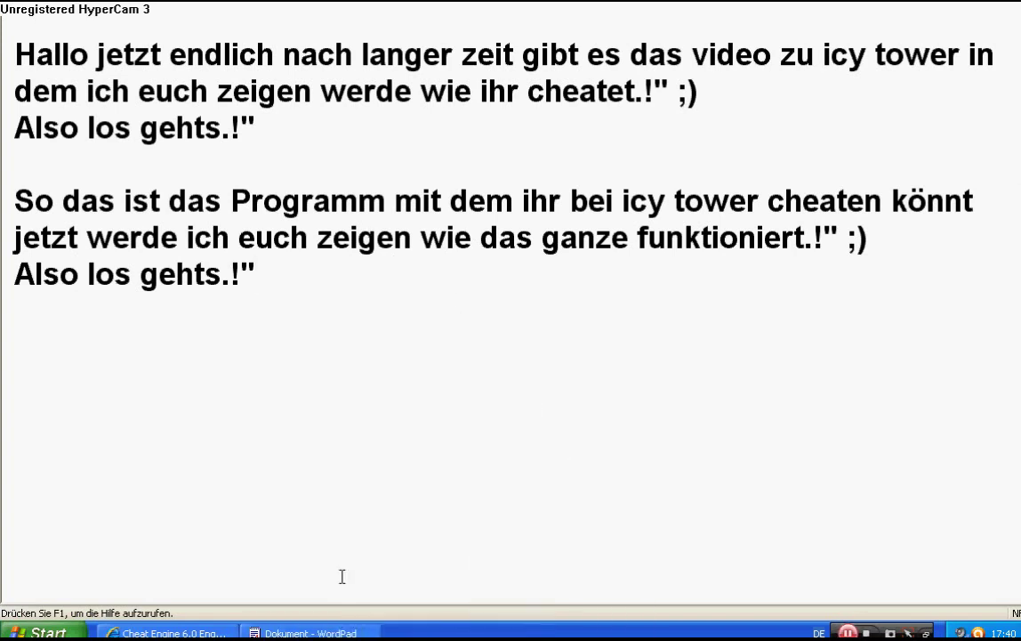
key(super+d)
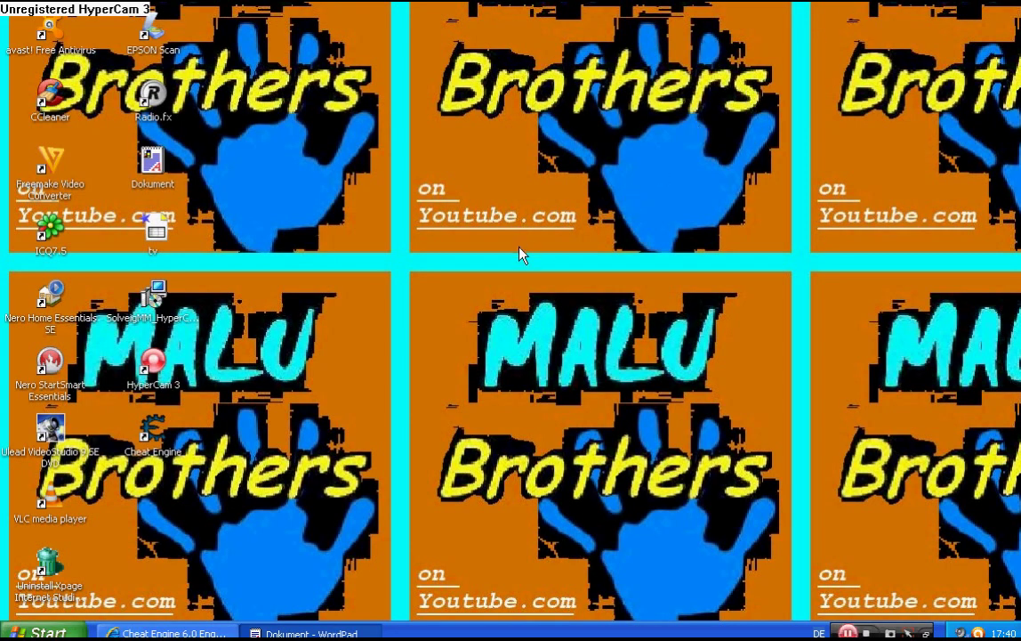
- Launch Cheat Engine from its desktop shortcut and decline the tutorial
click(152, 430)
drag(110, 408, 196, 472)
click(329, 471)
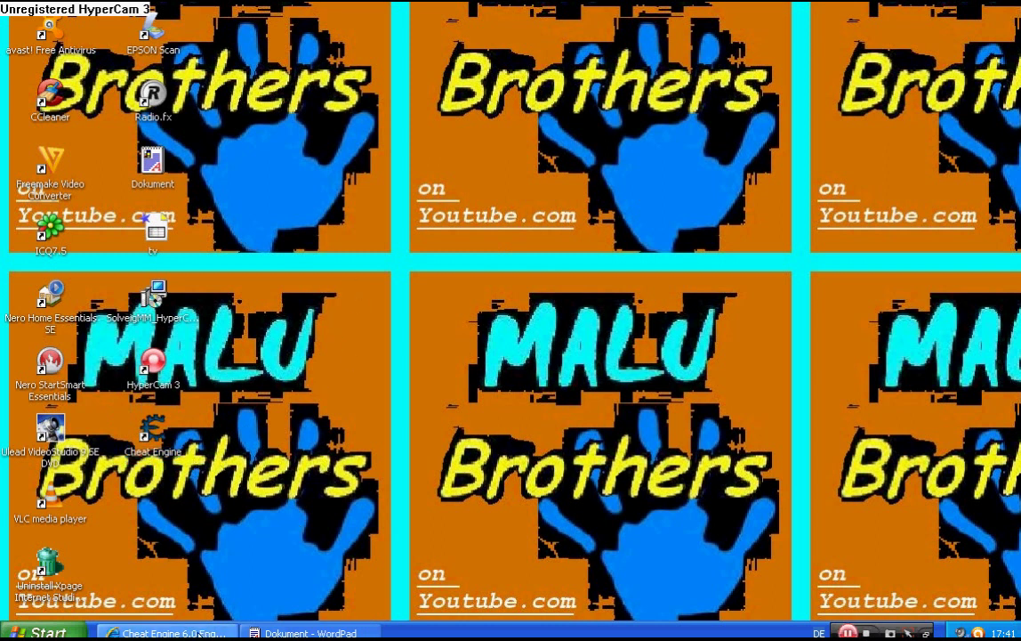
click(150, 442)
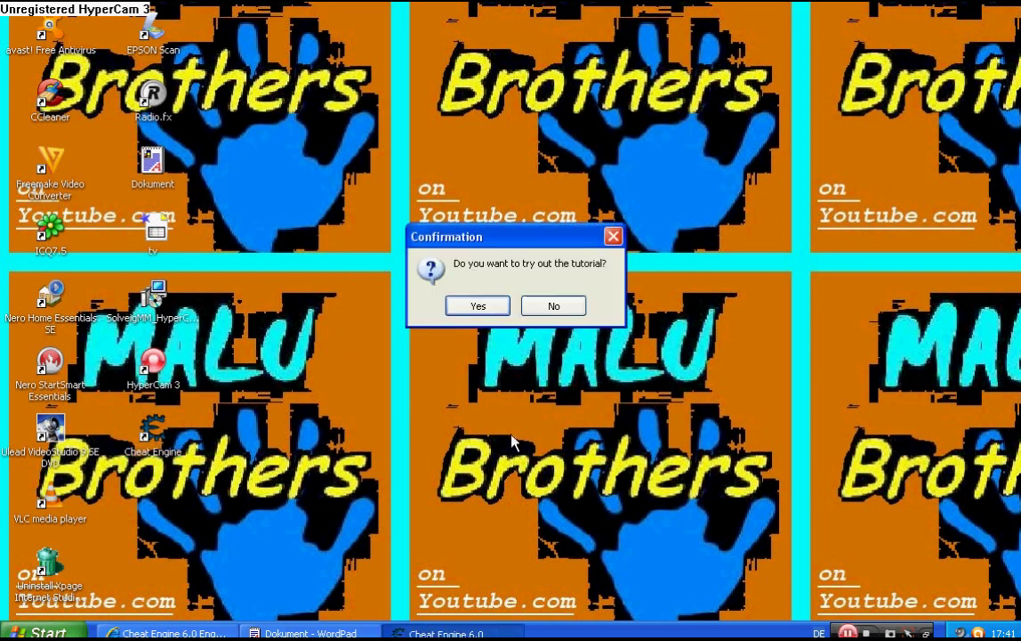
click(534, 305)
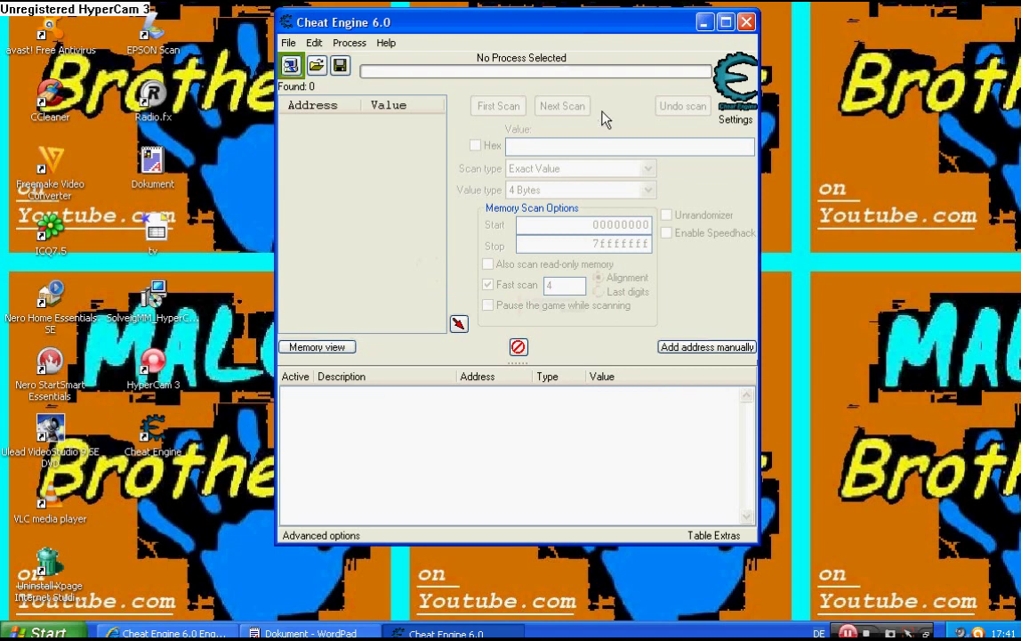
- Switch to the WordPad document and add a new line at the end reading "So also das ist das fenster von chea"
click(327, 634)
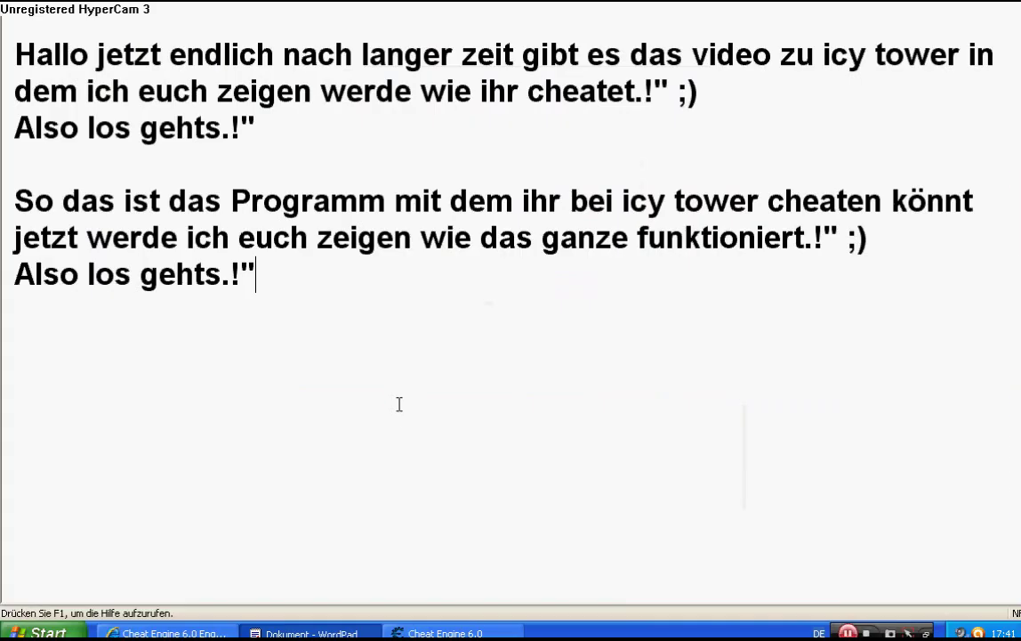
text(So )
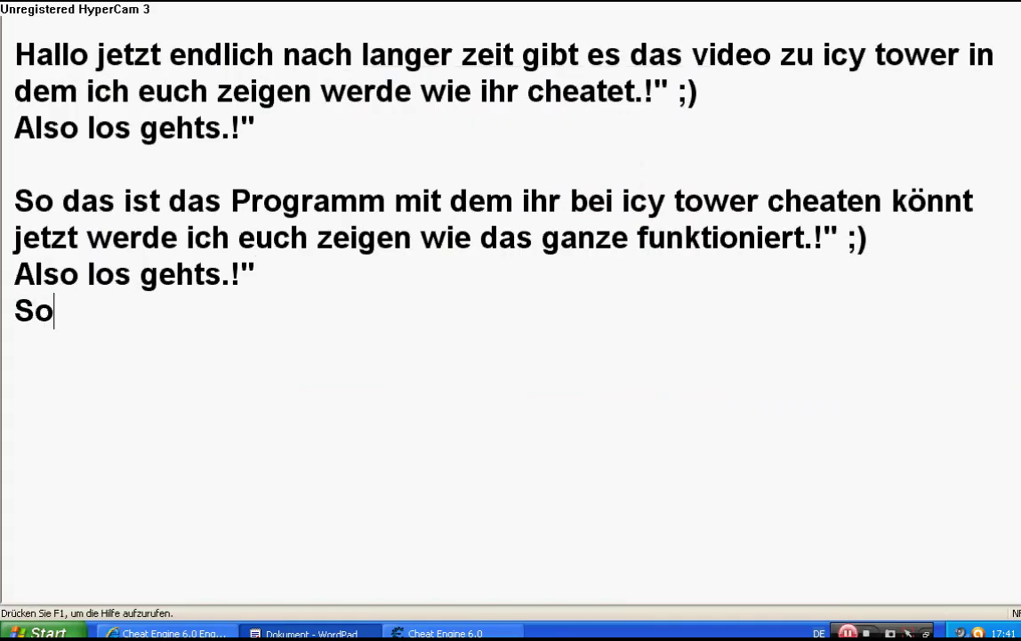
text(also das )
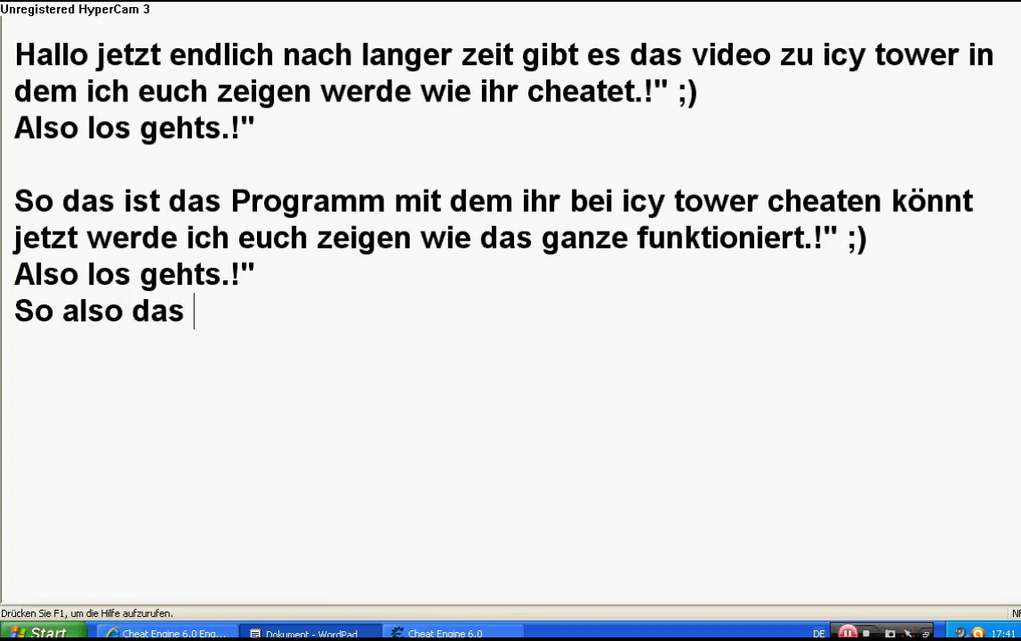
text(ist das f)
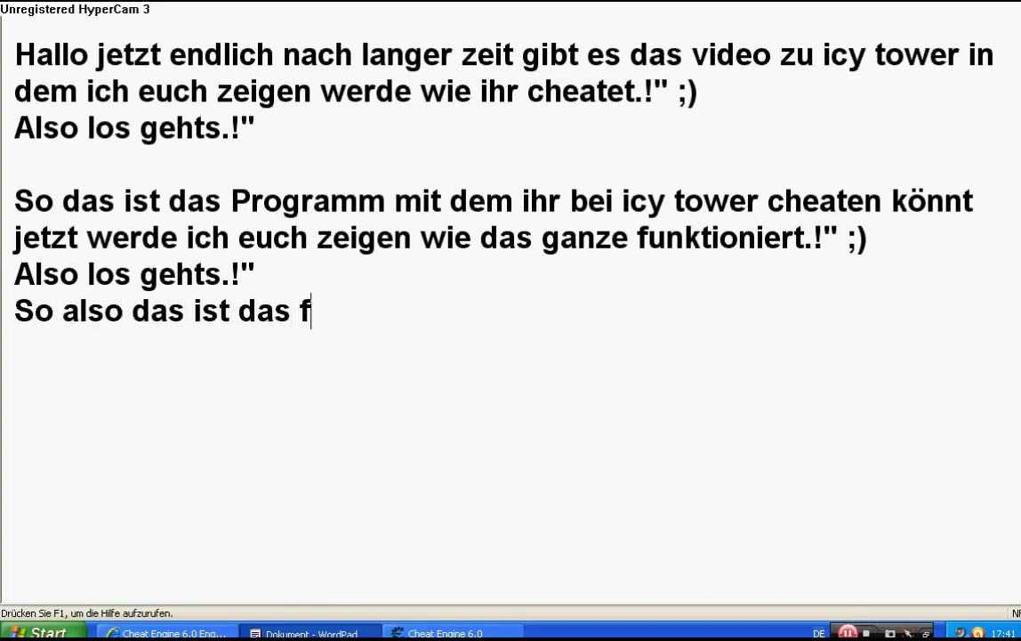
text(enster)
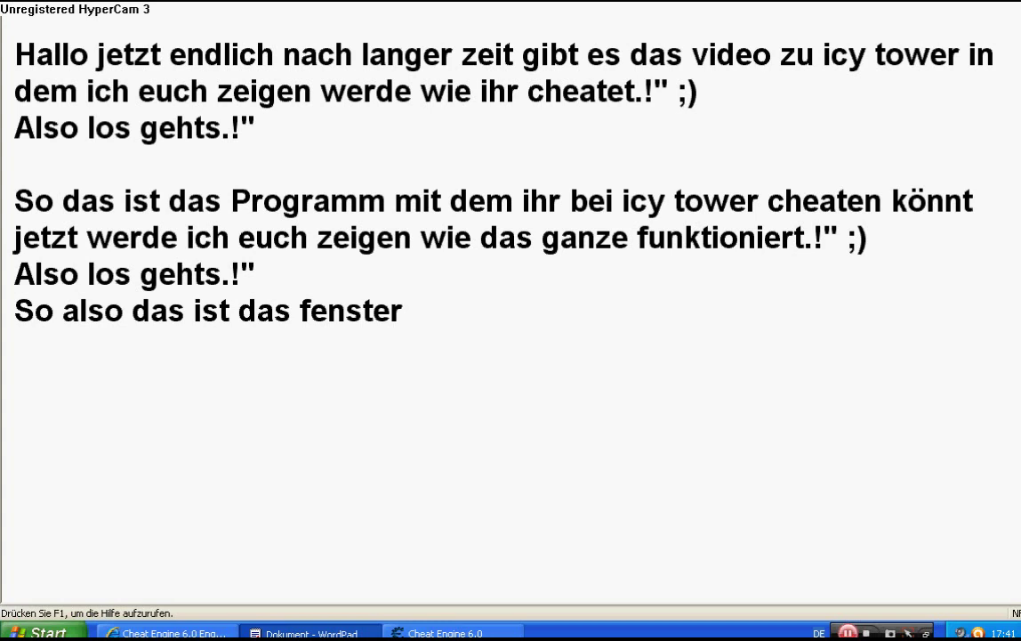
text( von chea)
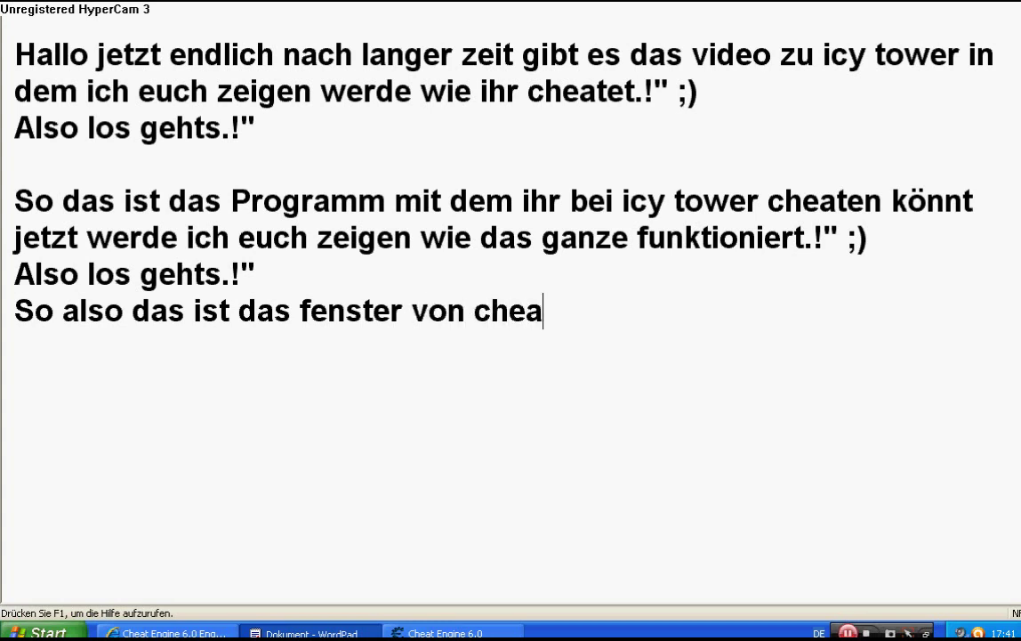